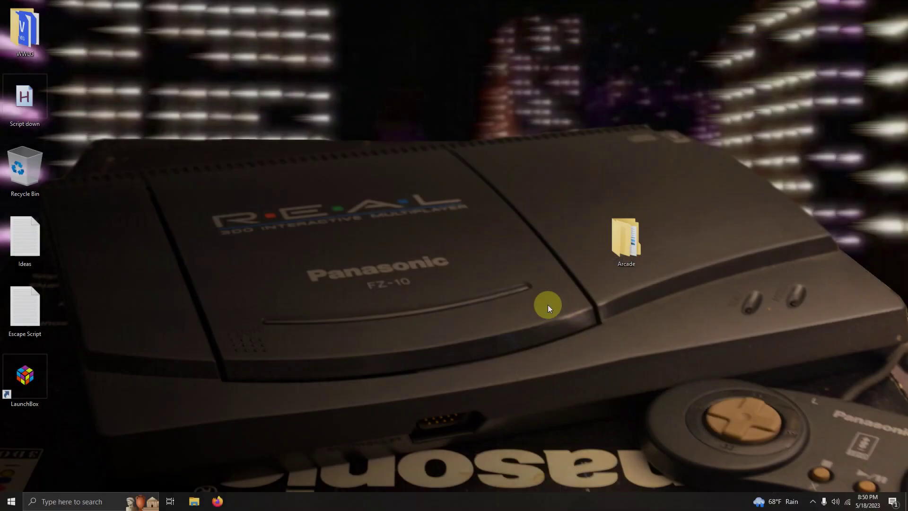
# Open the Arcade folder beside the 3DO Necessities archive on the desktop
pyautogui.doubleClick(630, 240)
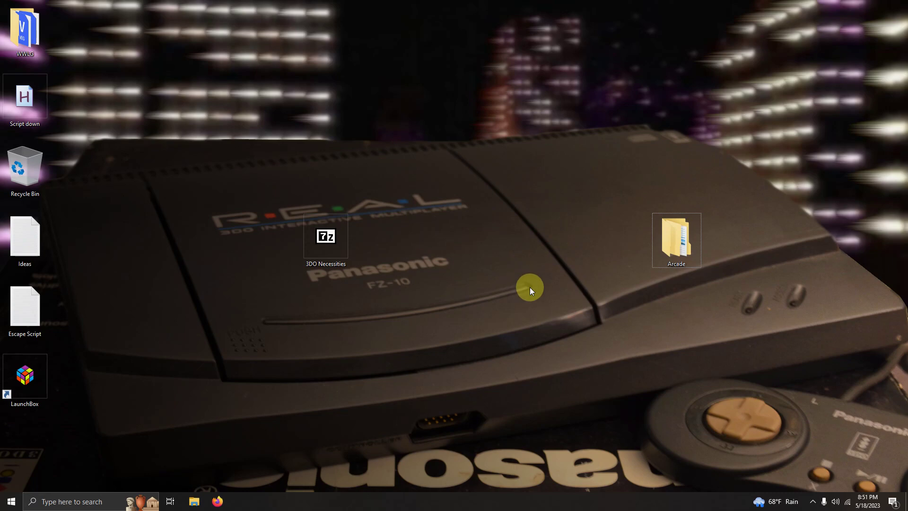
# Extract the 3DO Necessities archive into Arcade\Emulators with 7-Zip
pyautogui.doubleClick(657, 253)
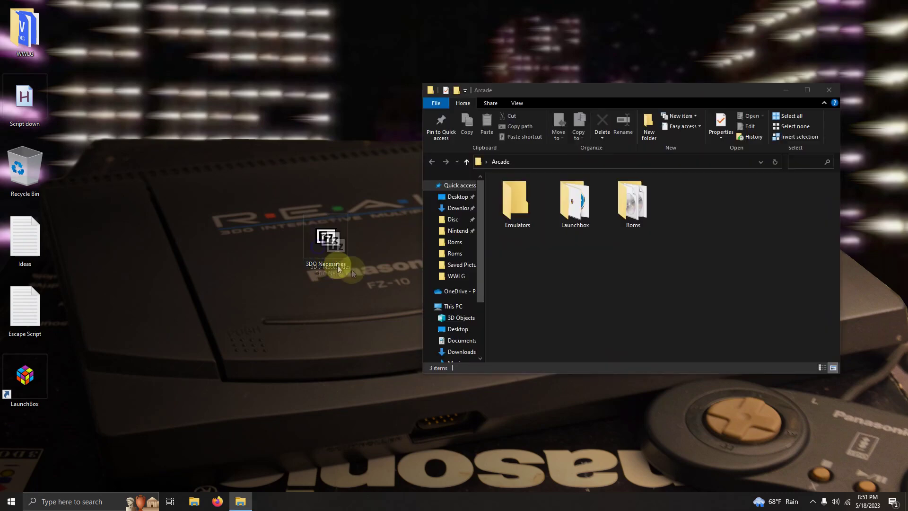
pyautogui.moveTo(320, 264); pyautogui.dragTo(511, 195)
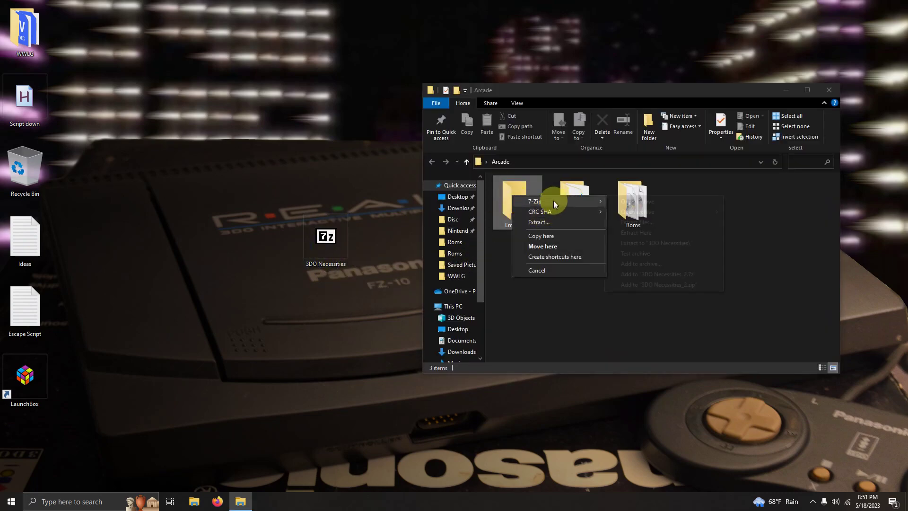
pyautogui.click(540, 271)
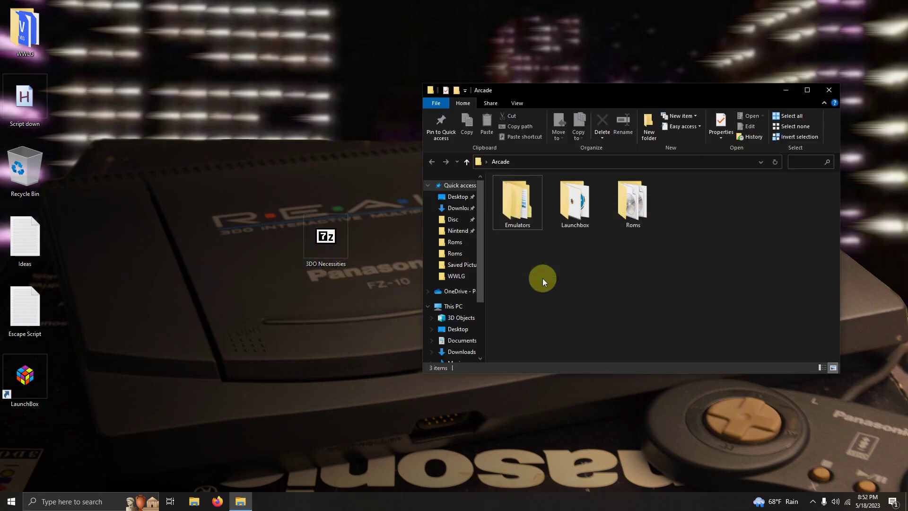
# Launch 4DO.exe from Emulators\4DO and reposition its window
pyautogui.doubleClick(526, 220)
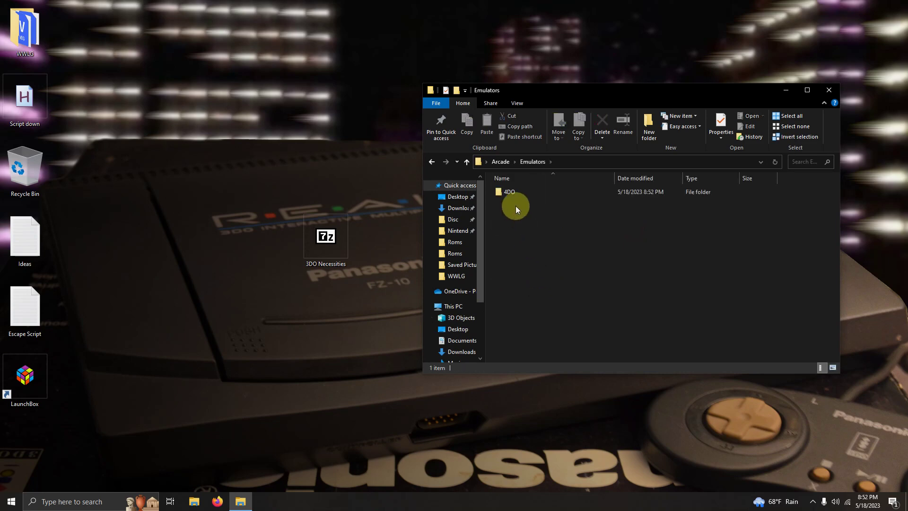
pyautogui.click(519, 192)
pyautogui.doubleClick(519, 192)
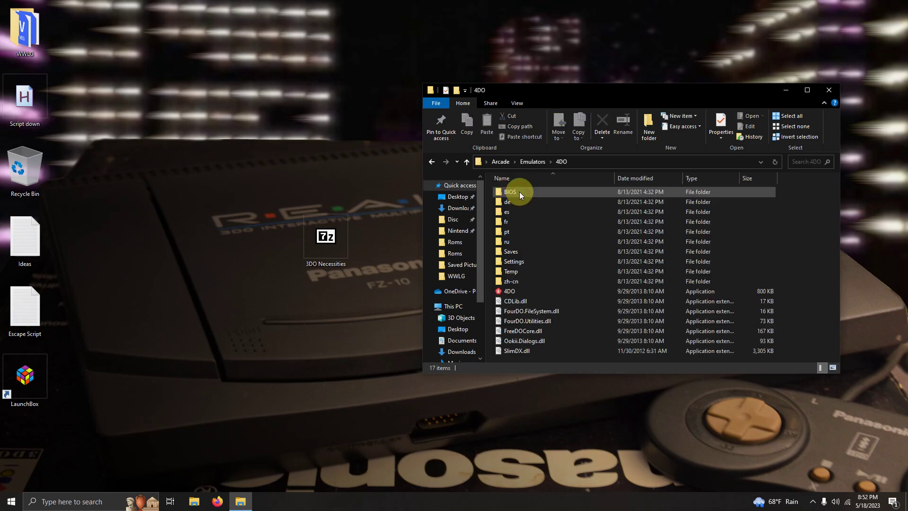
pyautogui.doubleClick(515, 292)
pyautogui.moveTo(238, 59); pyautogui.dragTo(331, 71)
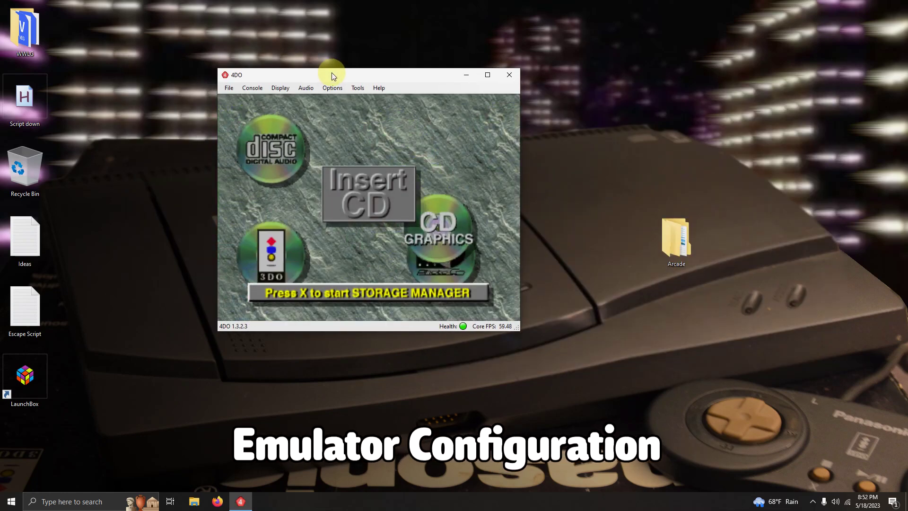
# Bind every Player 1 control to the gamepad using Configure Input's Set All
pyautogui.click(331, 88)
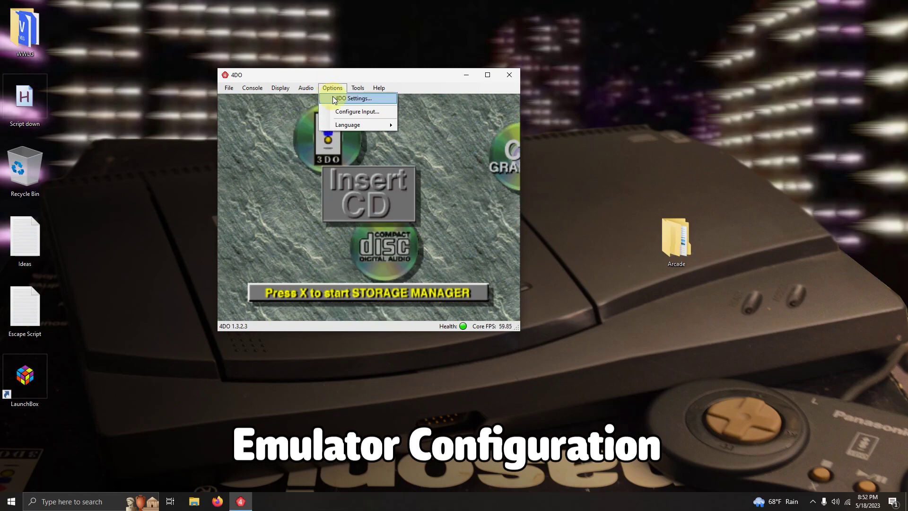
pyautogui.click(337, 112)
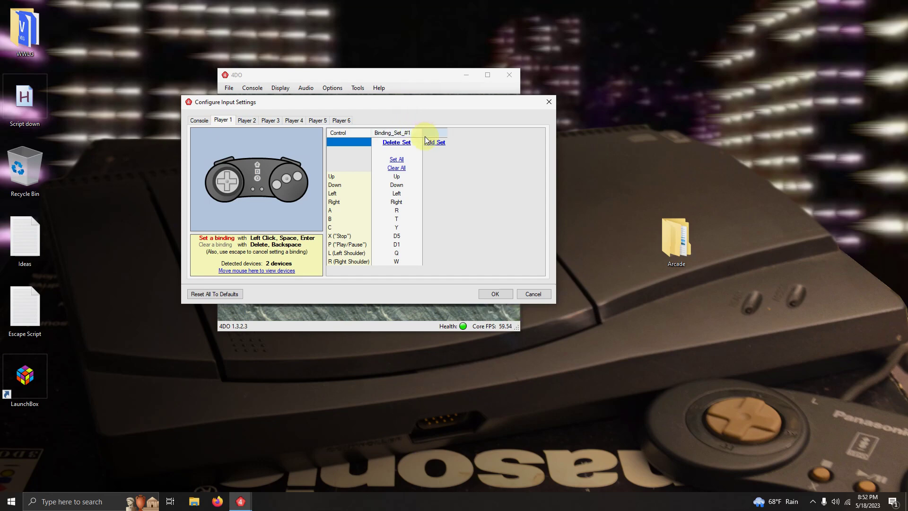
pyautogui.click(396, 160)
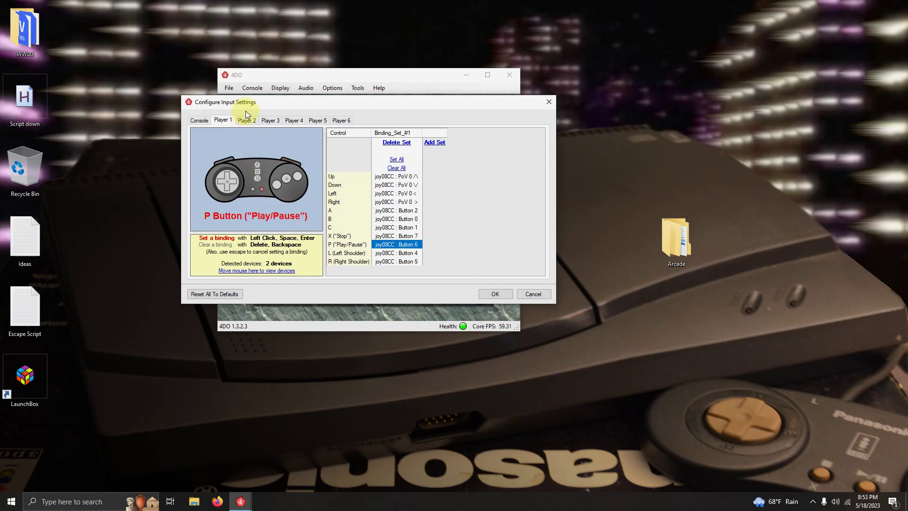
# Check Player 2's keyboard bindings, confirm the input settings, and close 4DO
pyautogui.click(254, 122)
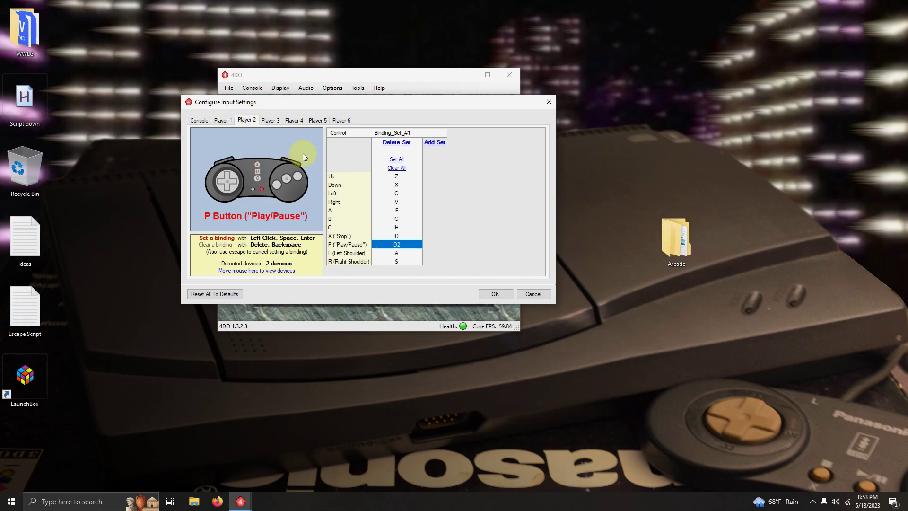
pyautogui.click(229, 124)
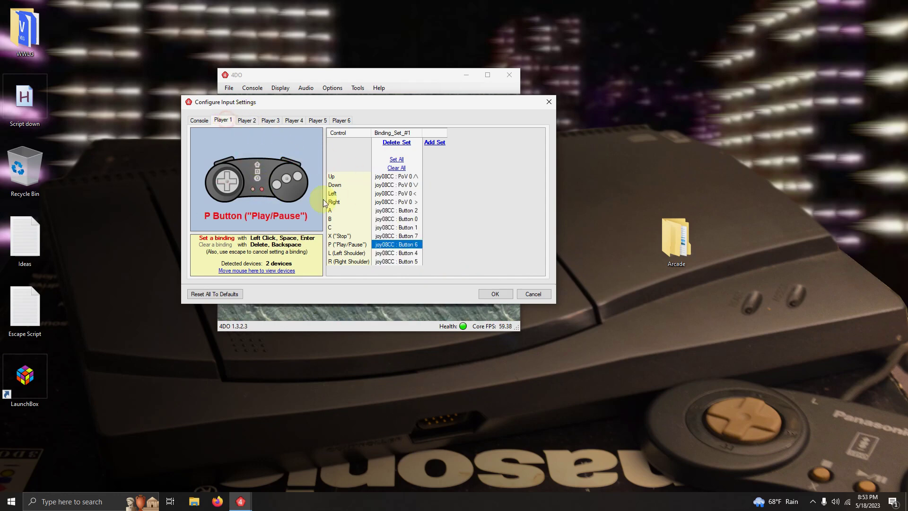
pyautogui.click(492, 294)
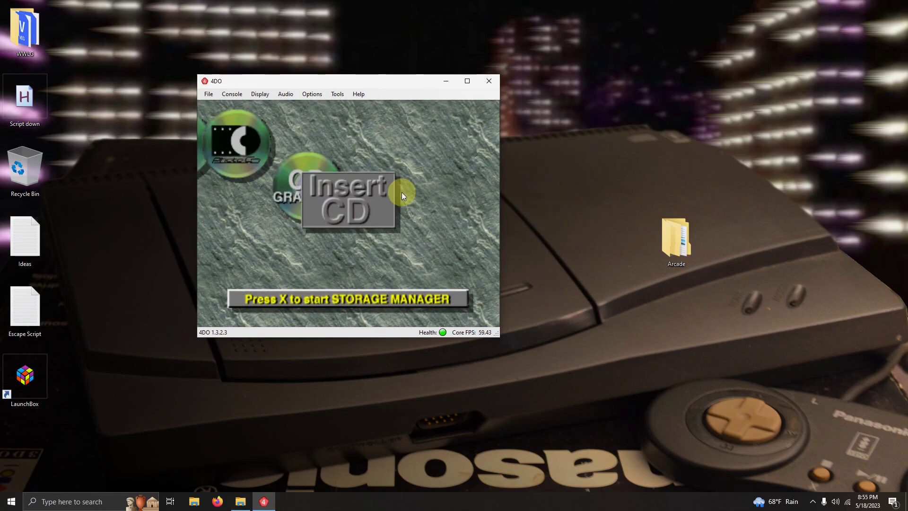
pyautogui.click(489, 82)
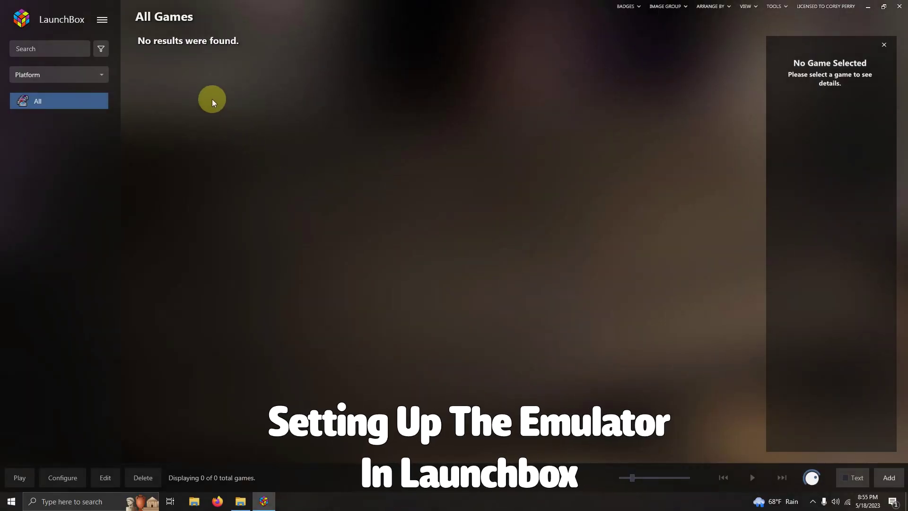
# Start a new emulator entry in LaunchBox's emulator manager
pyautogui.click(103, 20)
pyautogui.moveTo(134, 62)
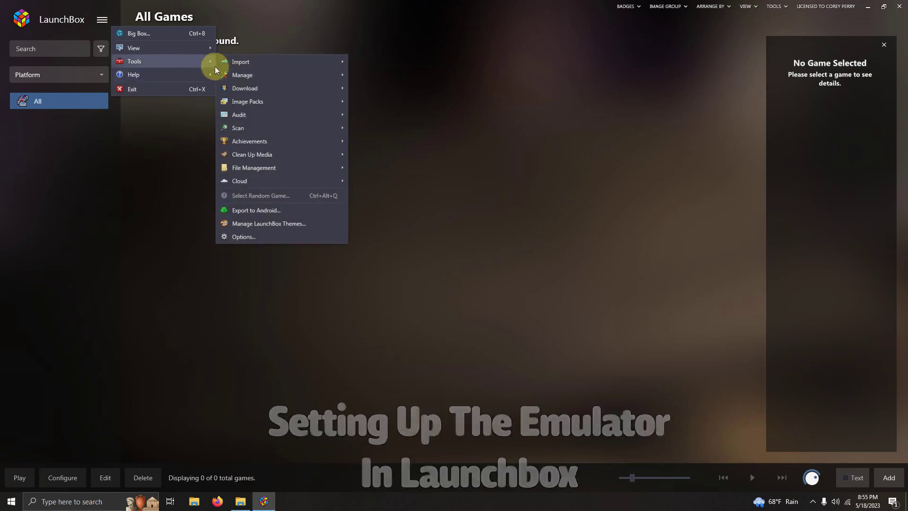
pyautogui.click(377, 77)
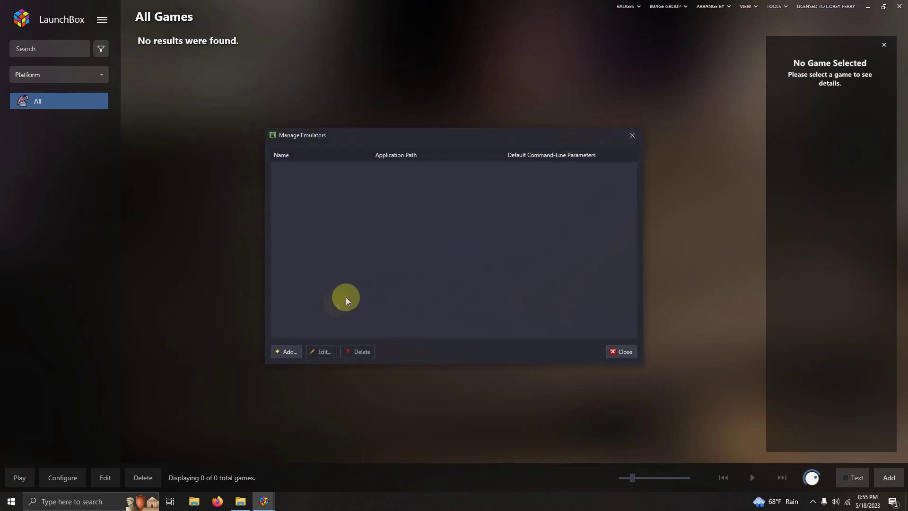
pyautogui.click(289, 351)
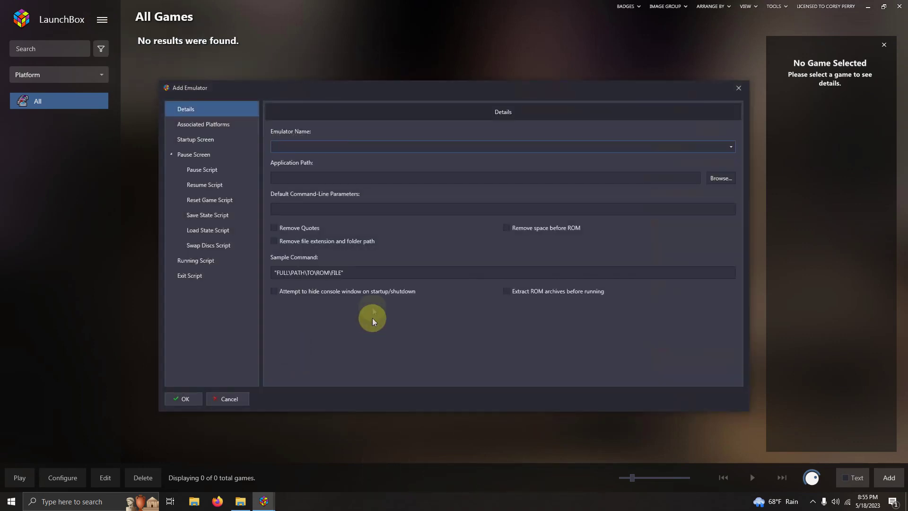
pyautogui.write('4DO')
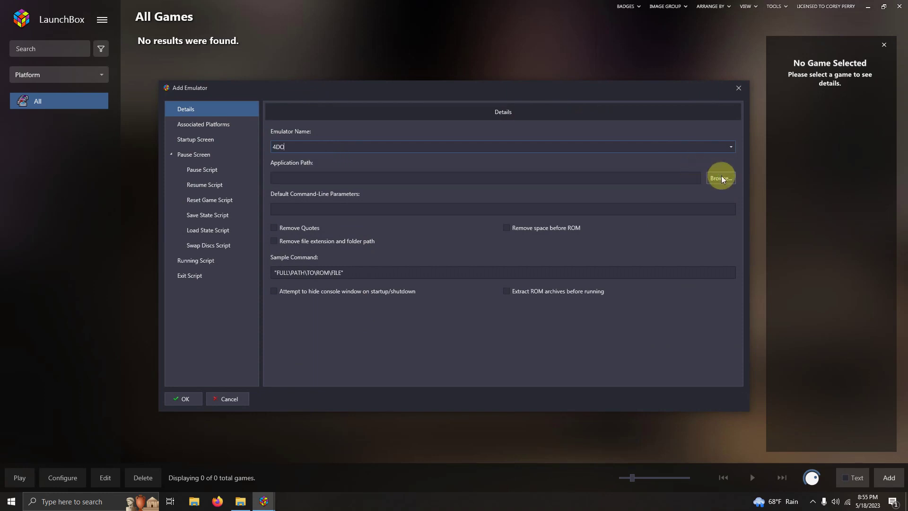
# Set the emulator path to Desktop\Arcade\Emulators\4DO\4DO.exe and review its platforms
pyautogui.click(722, 178)
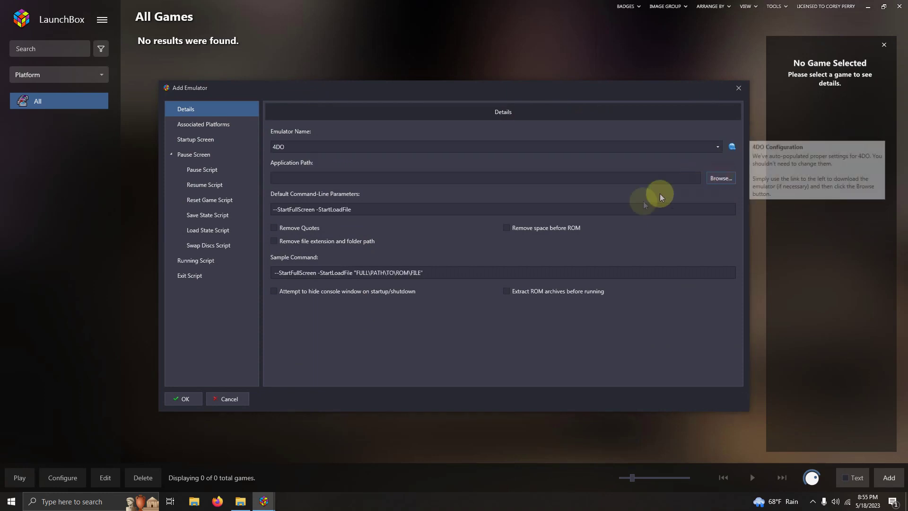
pyautogui.click(232, 185)
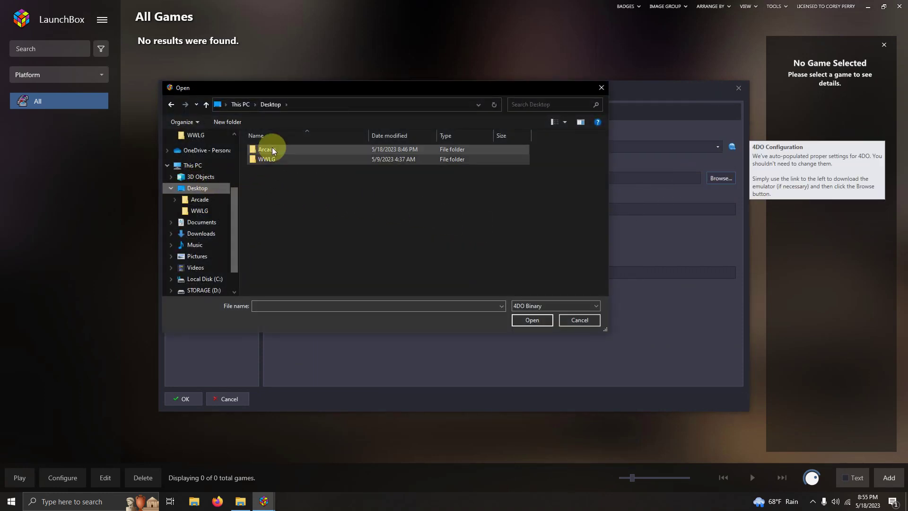
pyautogui.doubleClick(264, 149)
pyautogui.doubleClick(277, 150)
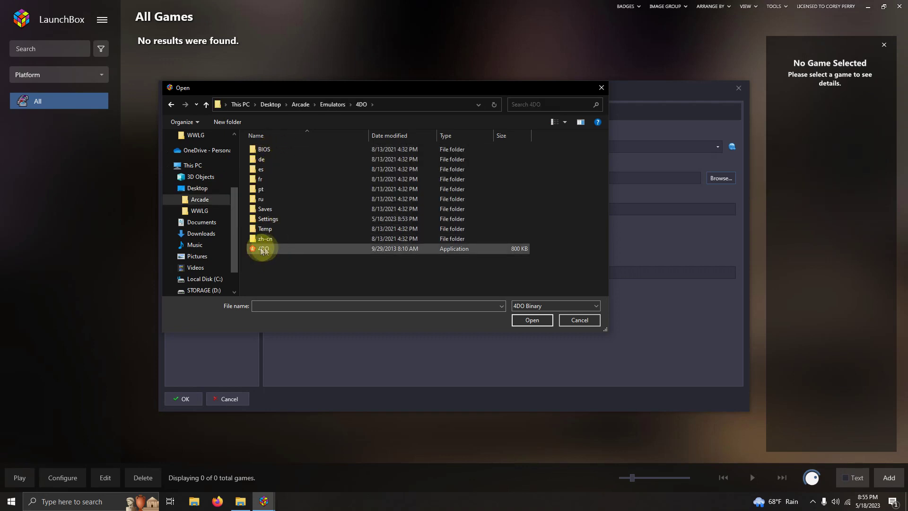
pyautogui.doubleClick(263, 249)
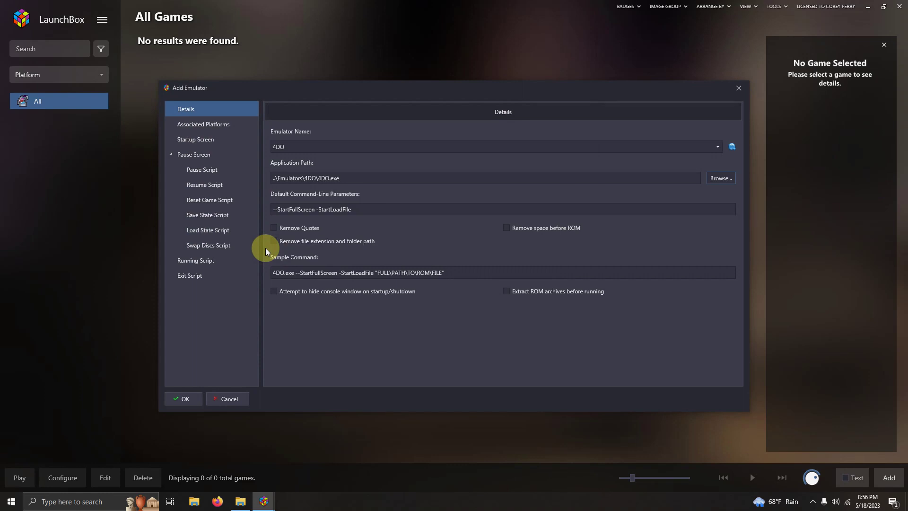
pyautogui.click(228, 127)
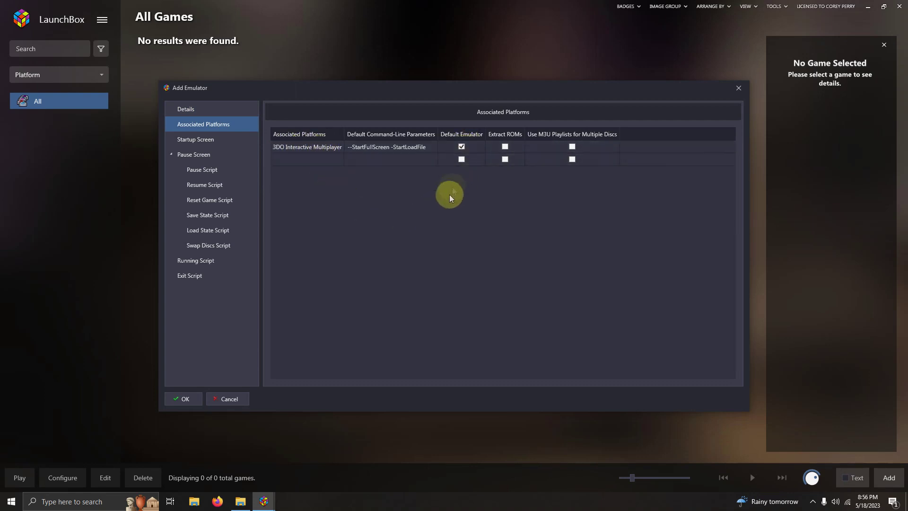
# Review the 4DO running script, save the emulator, and close Manage Emulators
pyautogui.click(211, 262)
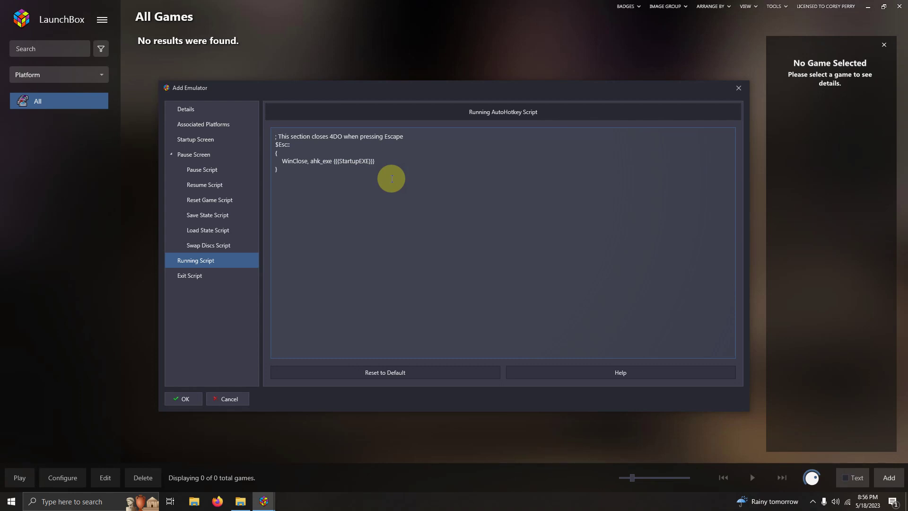
pyautogui.click(183, 399)
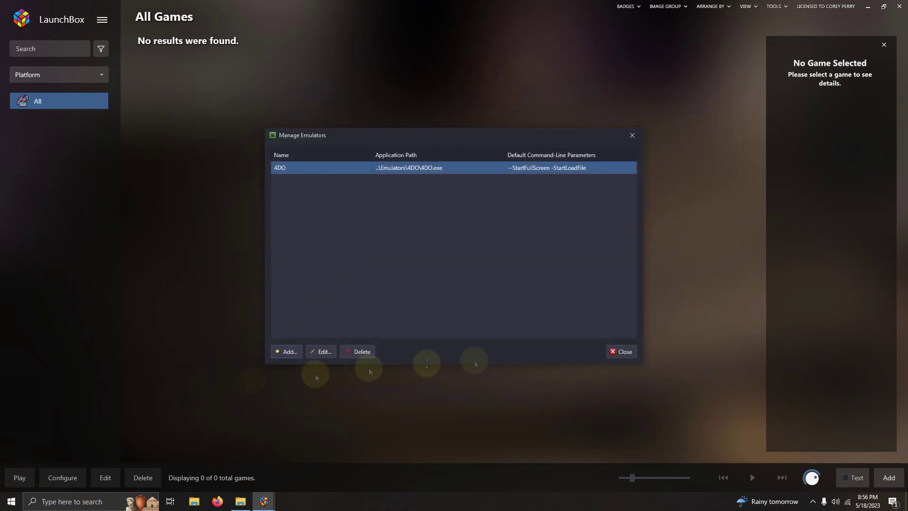
pyautogui.click(616, 352)
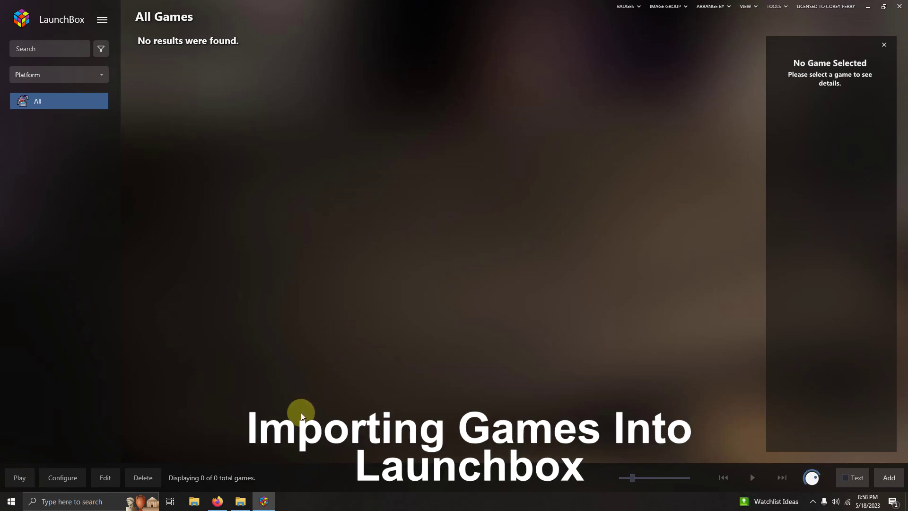
# Search the Roms folder for .cue files and drag all three onto LaunchBox
pyautogui.click(241, 501)
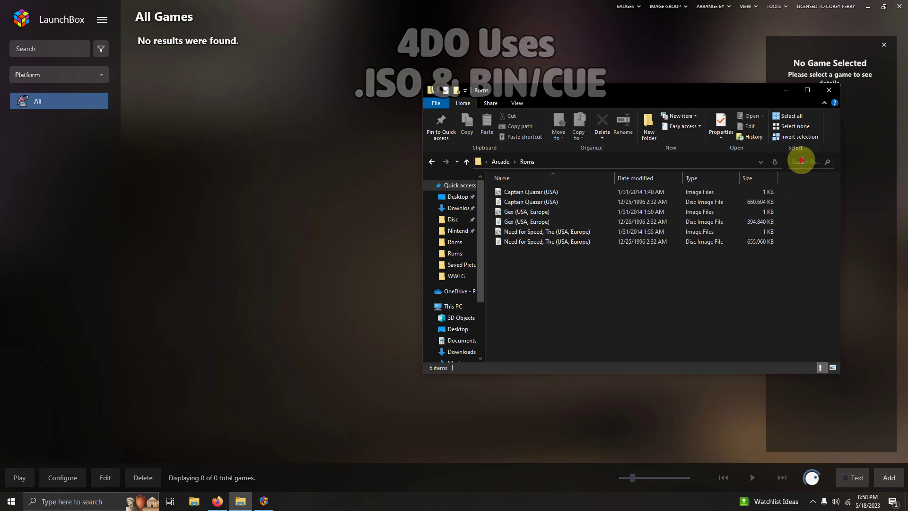
pyautogui.click(802, 161)
pyautogui.write('.cue')
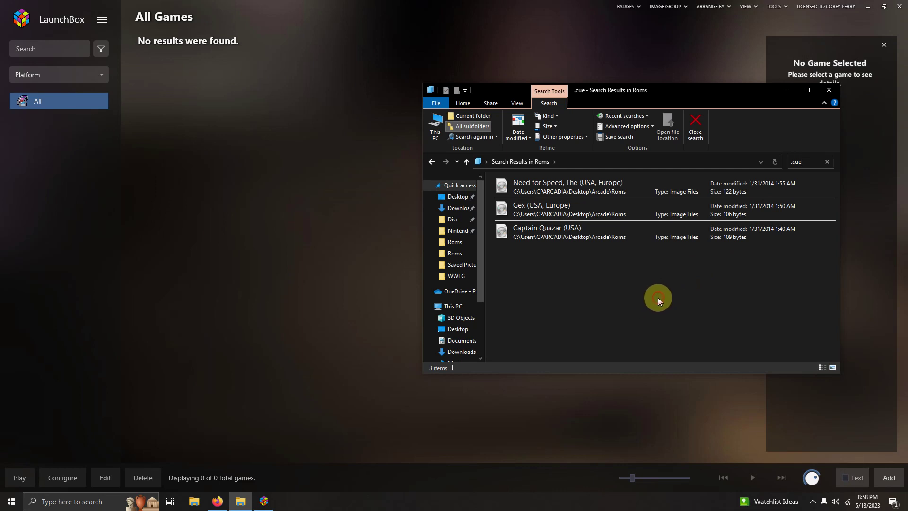
pyautogui.moveTo(658, 302)
pyautogui.mouseDown()
pyautogui.moveTo(592, 192)
pyautogui.moveTo(219, 143)
pyautogui.mouseUp()
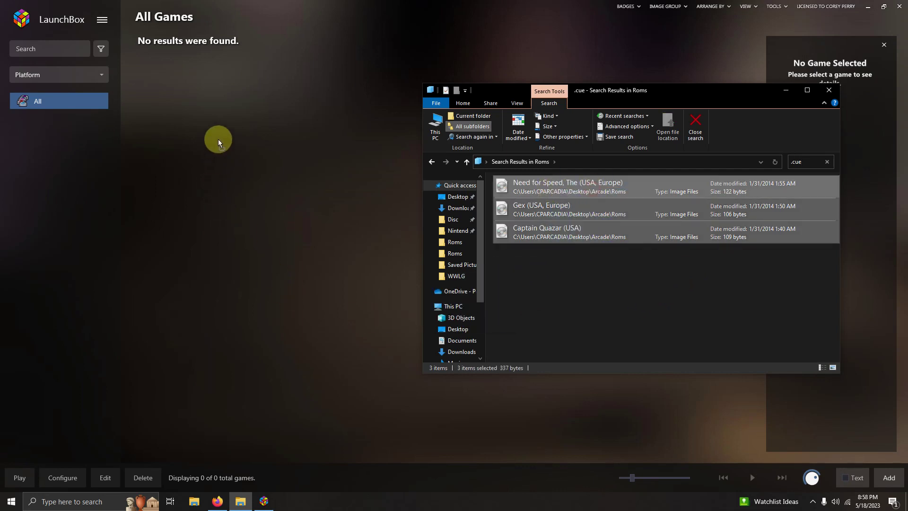
pyautogui.moveTo(219, 142); pyautogui.dragTo(219, 142)
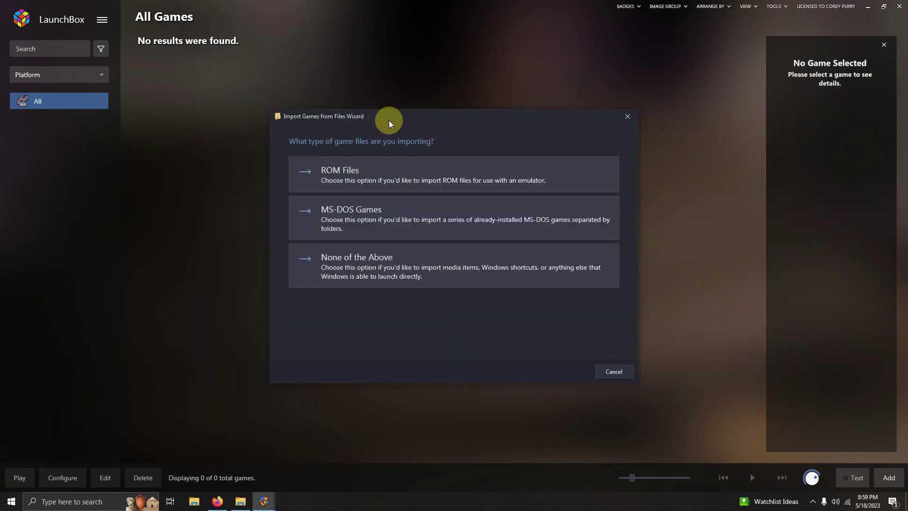
# Import the files as ROM files for the 3DO Interactive Multiplayer platform
pyautogui.click(375, 175)
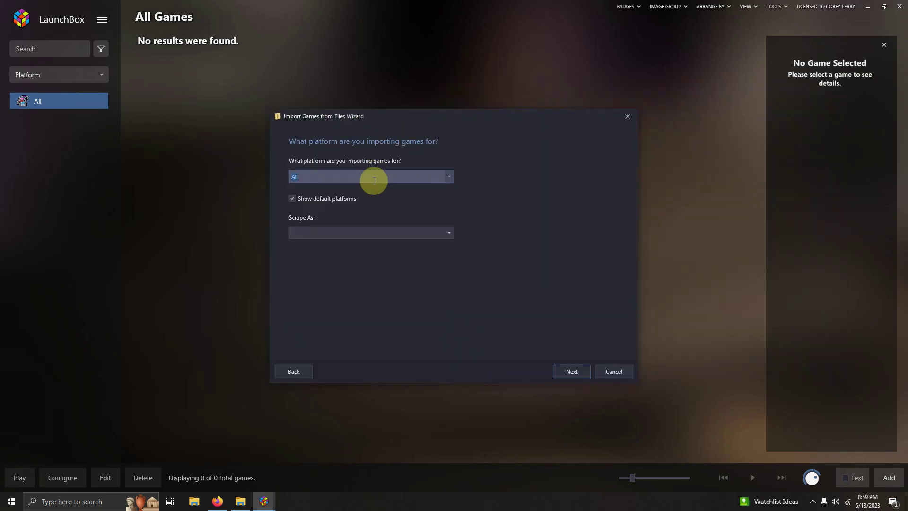
pyautogui.click(446, 176)
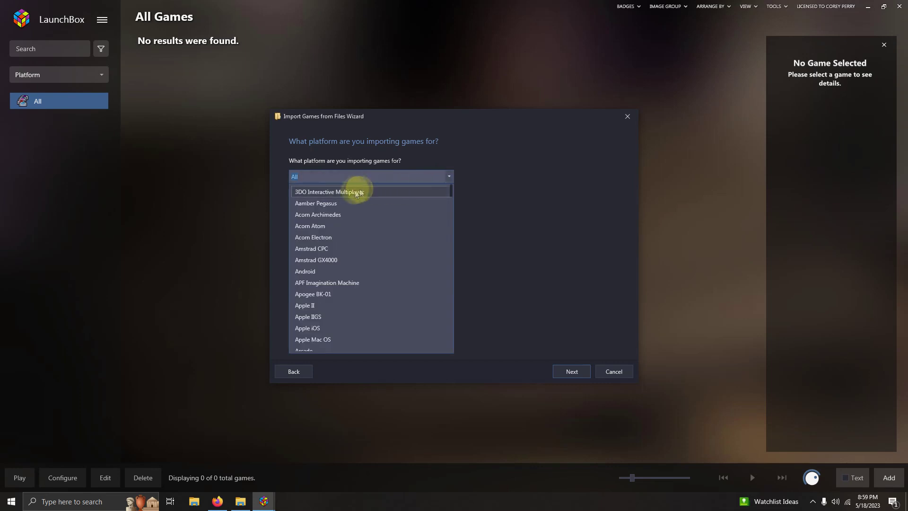
pyautogui.click(349, 191)
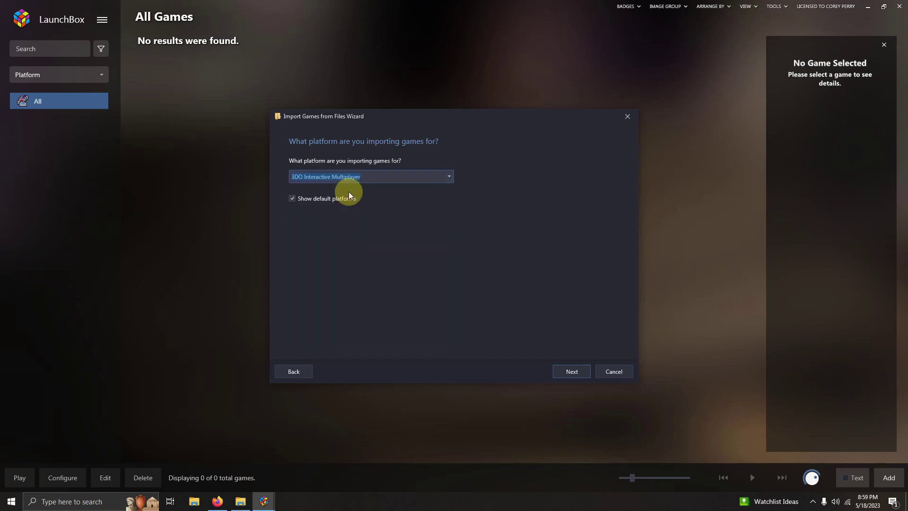
pyautogui.click(571, 373)
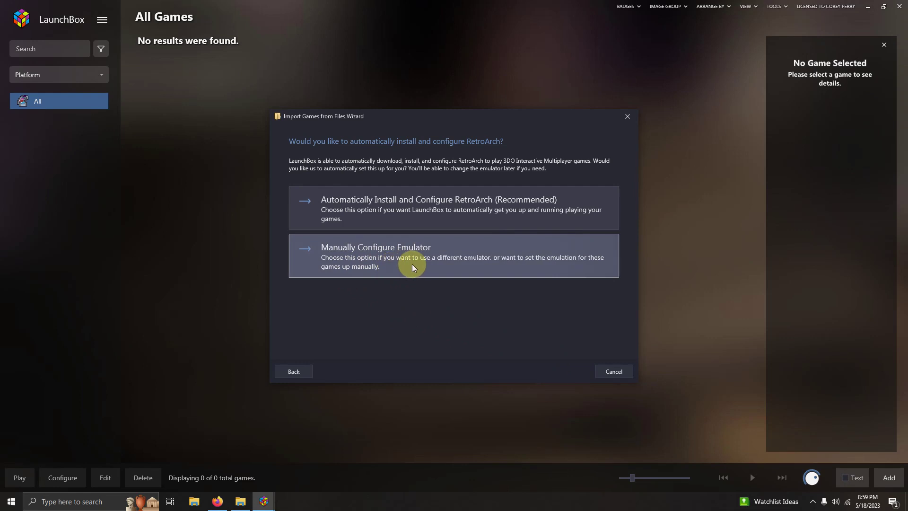
# Run them with 4DO, keep files in place, accept defaults, and finish
pyautogui.click(402, 267)
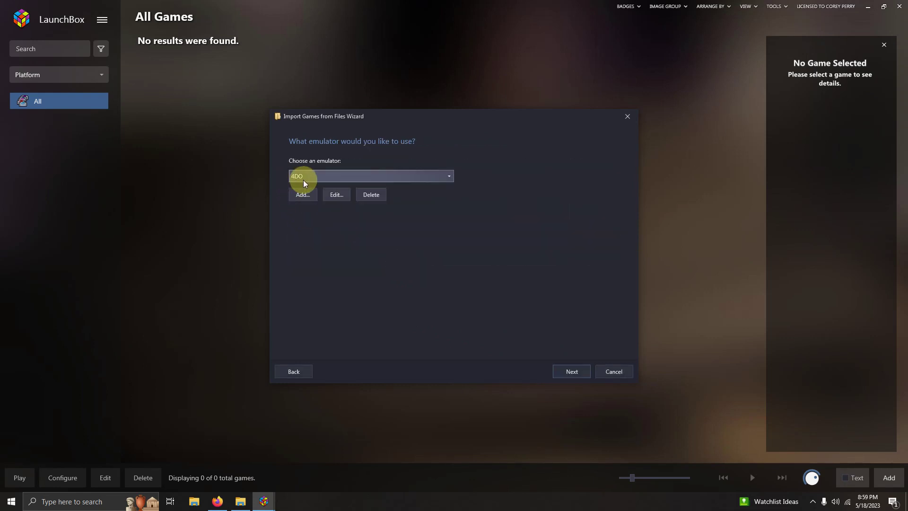
pyautogui.click(567, 372)
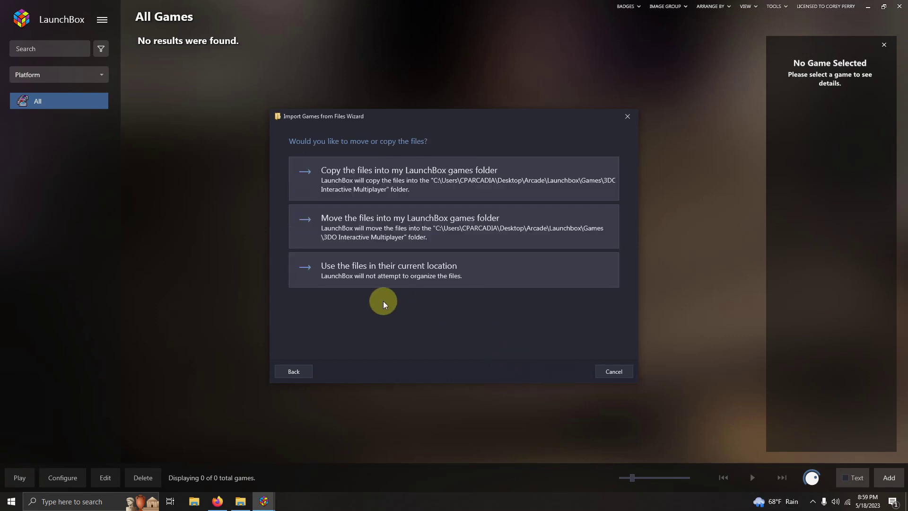
pyautogui.click(354, 275)
pyautogui.click(570, 369)
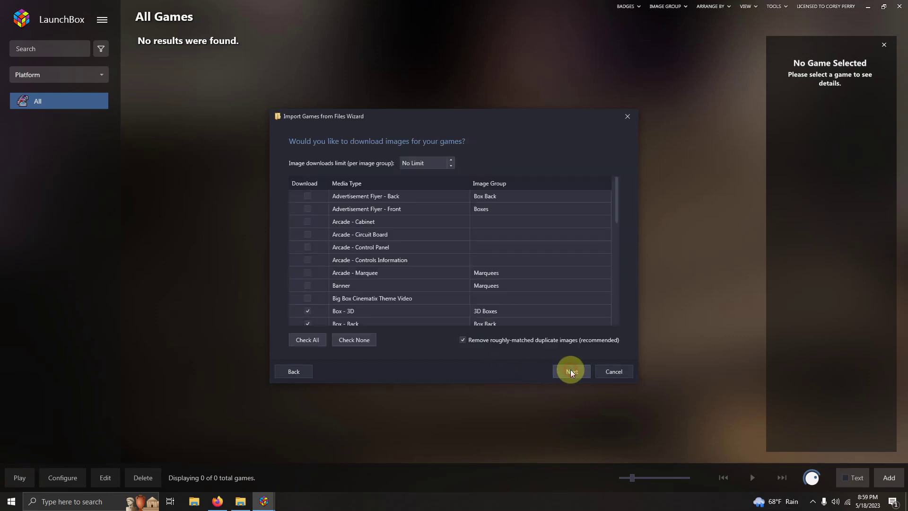
pyautogui.click(571, 369)
pyautogui.click(570, 369)
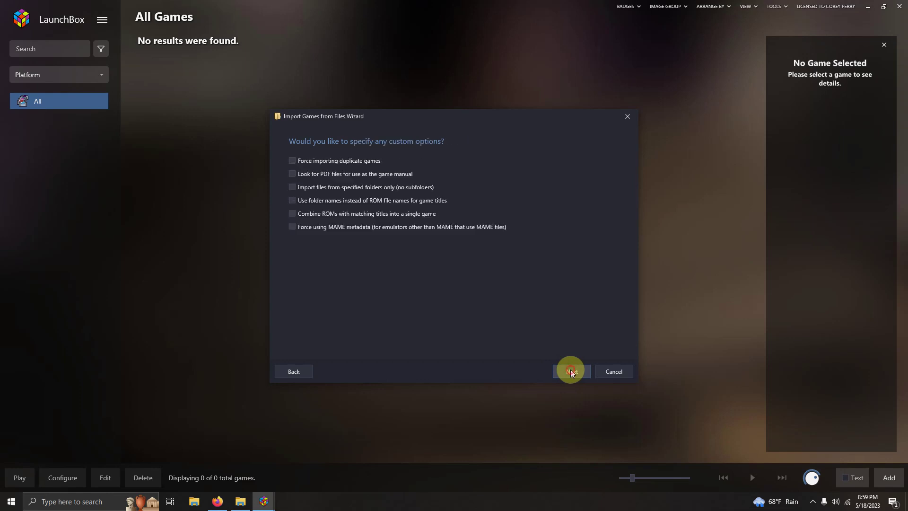
pyautogui.click(570, 369)
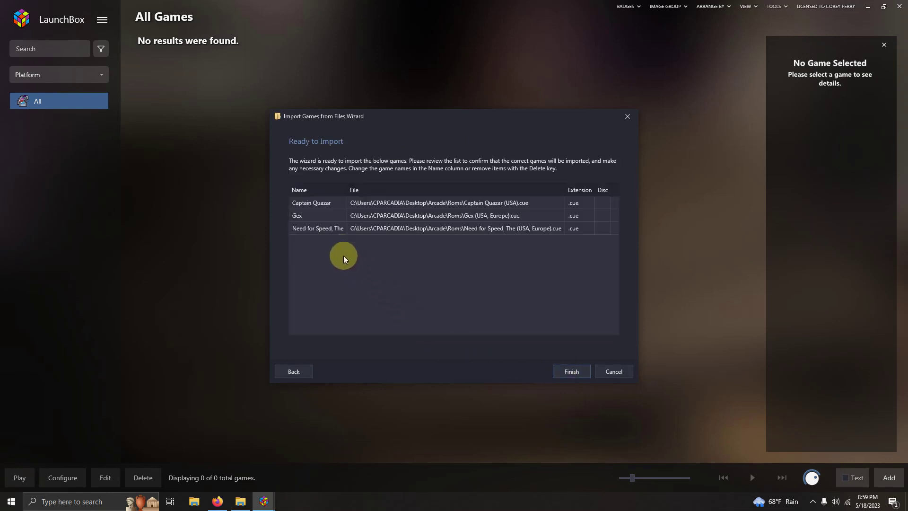
pyautogui.click(570, 371)
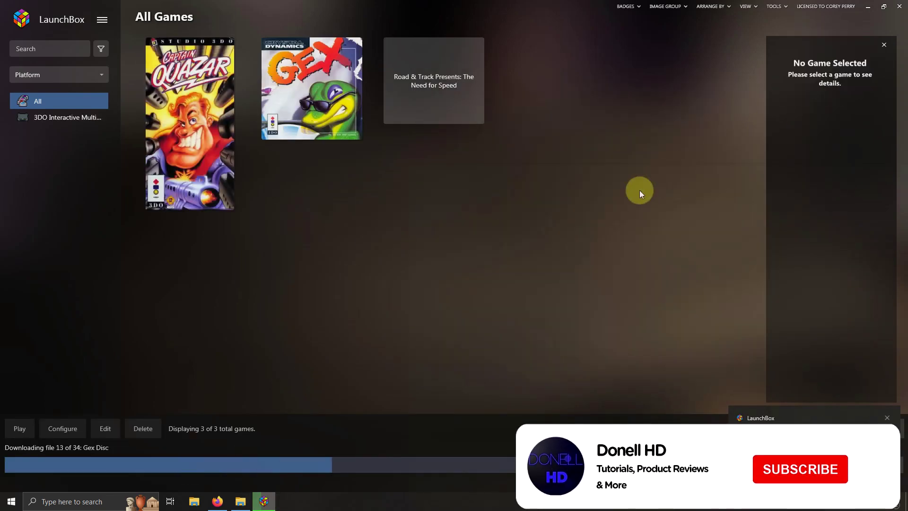